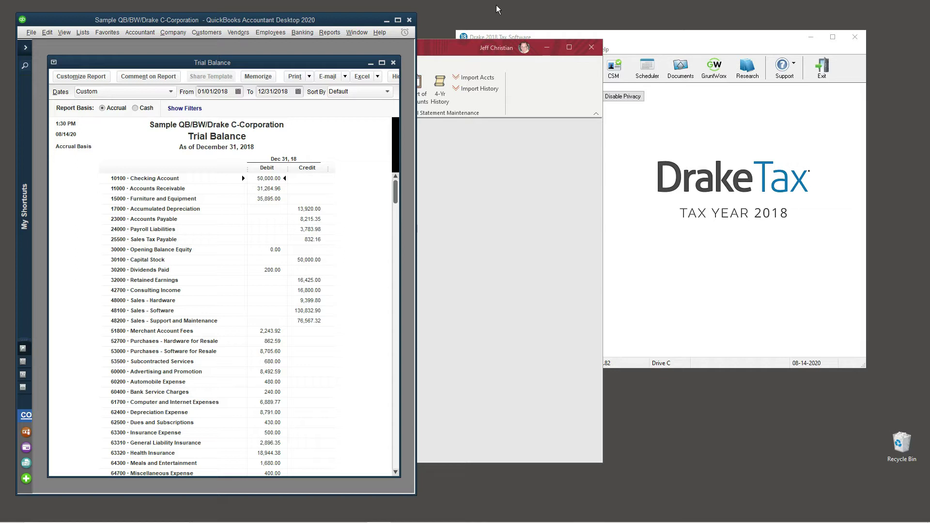
Export the trial balance as CSV file qb_tb, then bring up the Profit & Loss showing 24,183.47
left_click(378, 76)
left_click(379, 86)
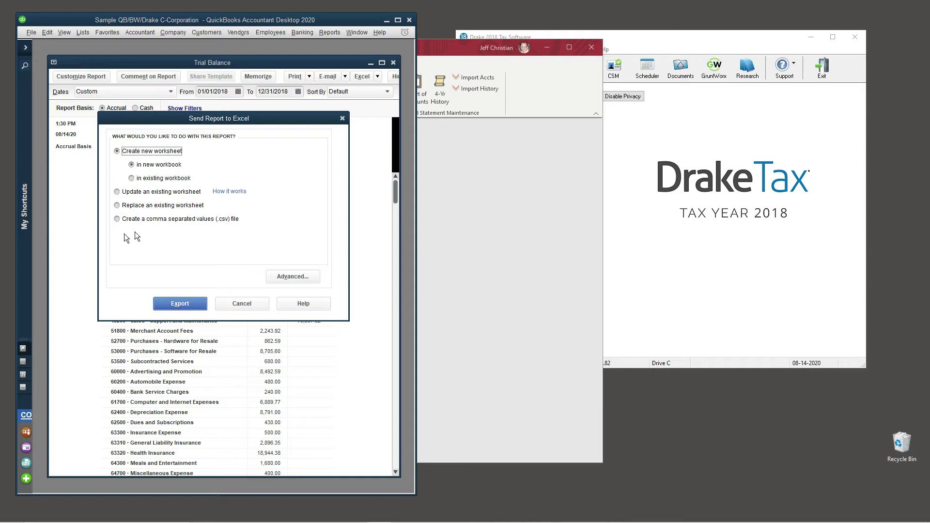
left_click(117, 219)
left_click(175, 304)
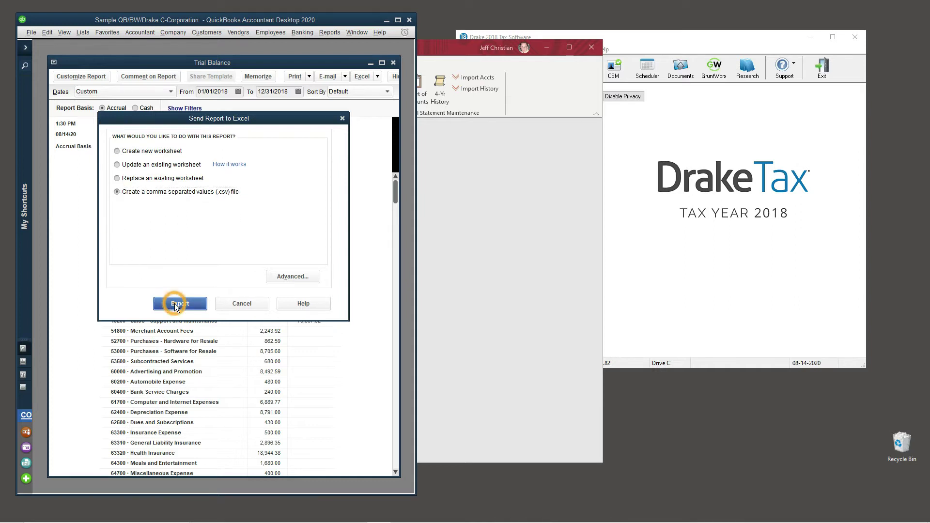
type("q")
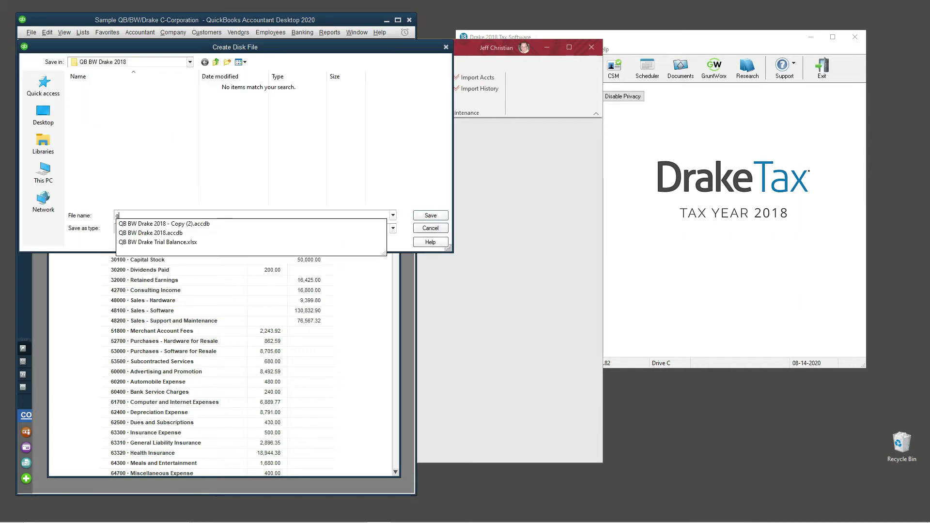
type("b_tb")
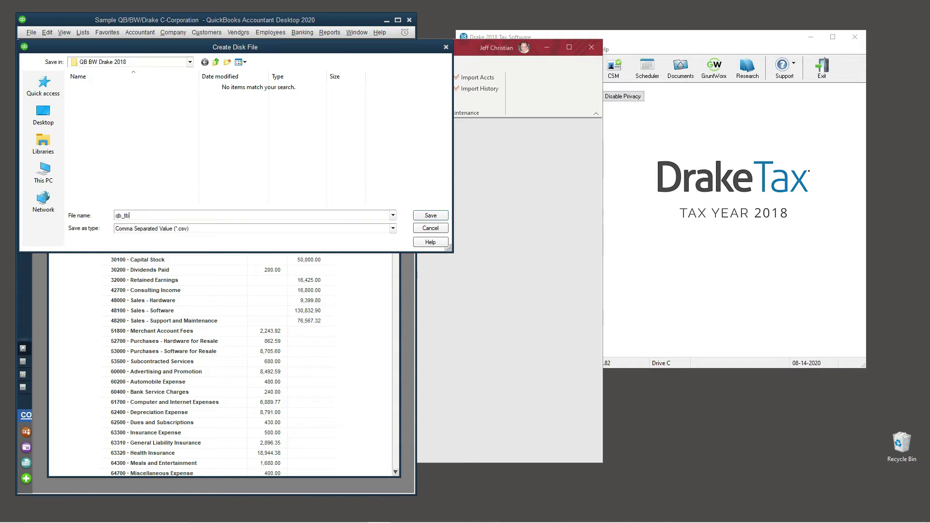
key("Return")
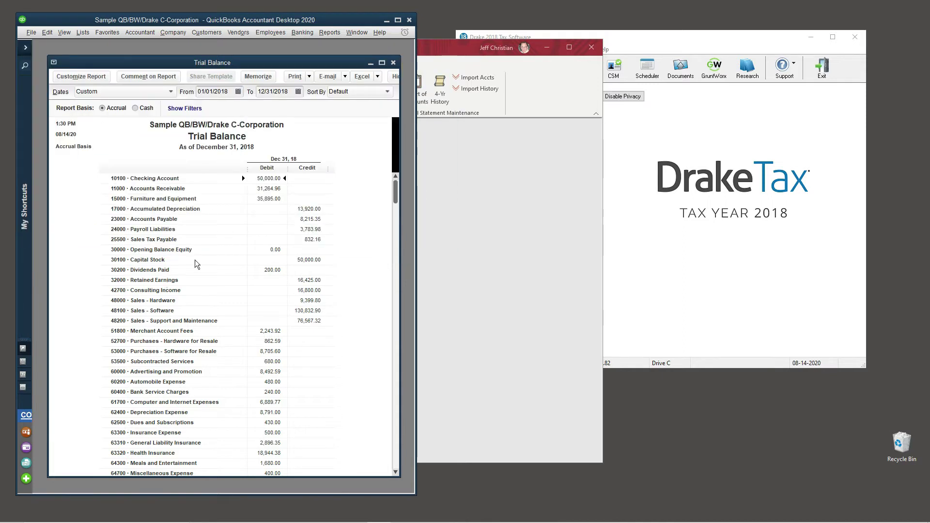
left_click(355, 33)
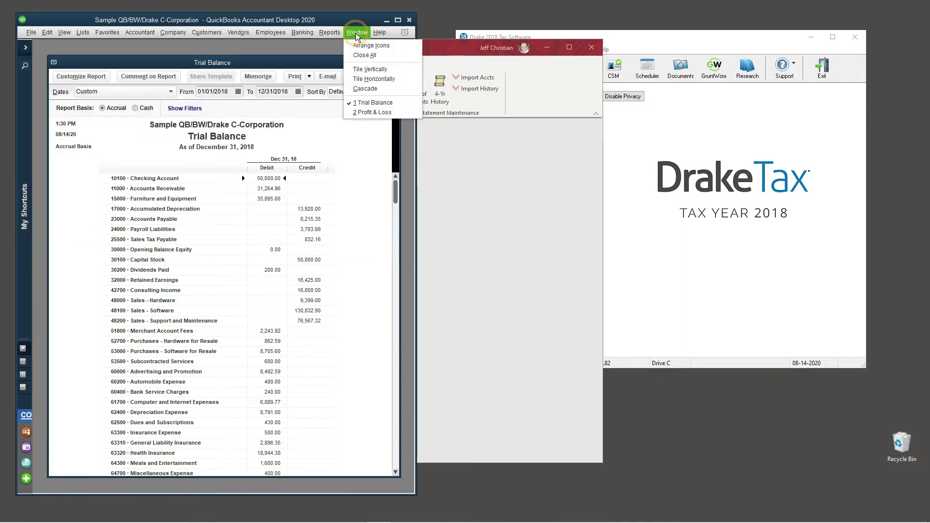
left_click(360, 110)
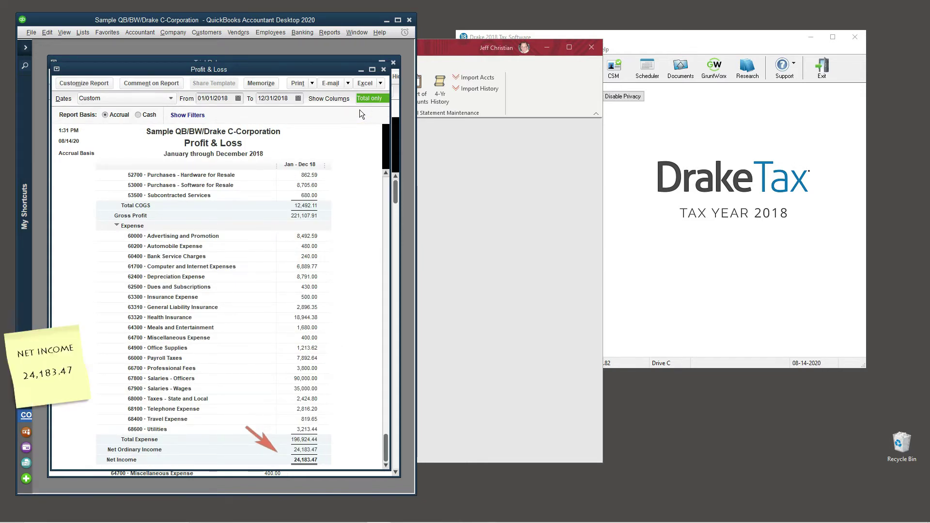
Import qb_tb.CSV in QuickBooks CSV format into BalanceWare's Beginning Balances, netting to 0.00
left_click(385, 21)
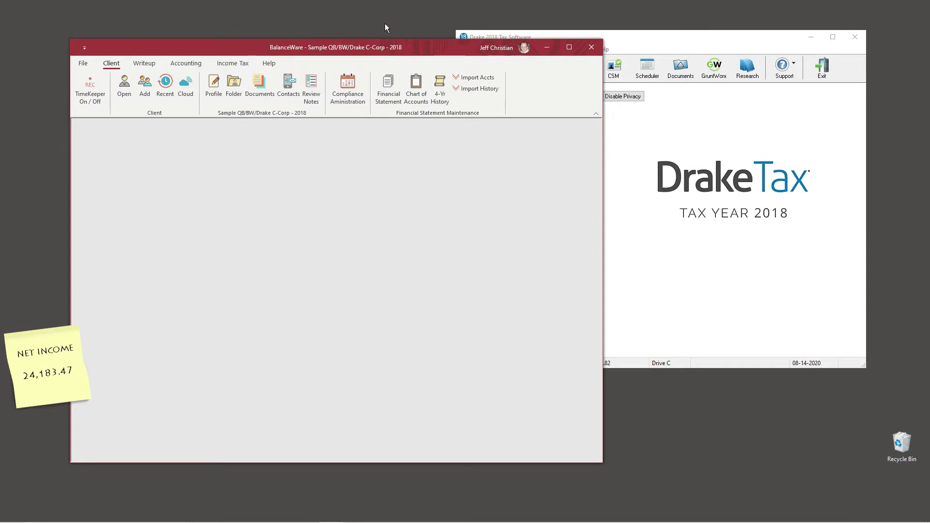
left_click(193, 63)
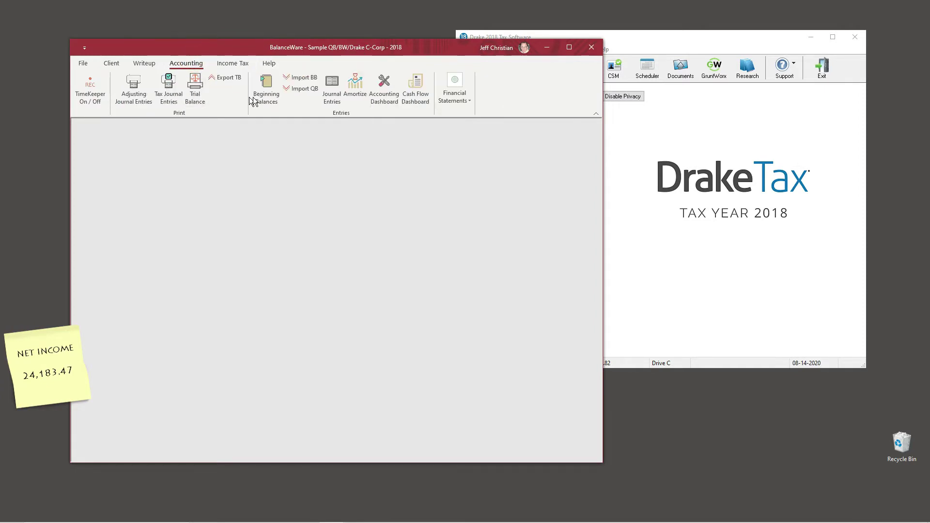
left_click(270, 88)
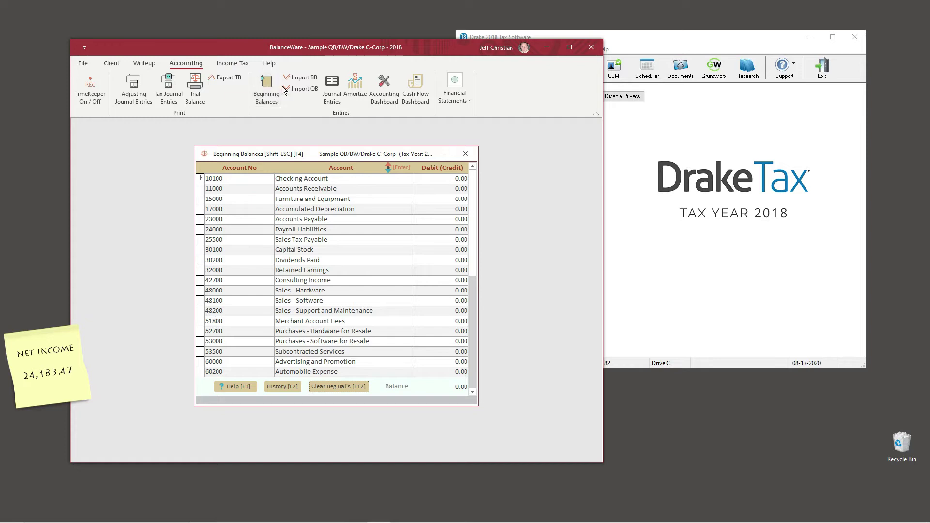
left_click(300, 89)
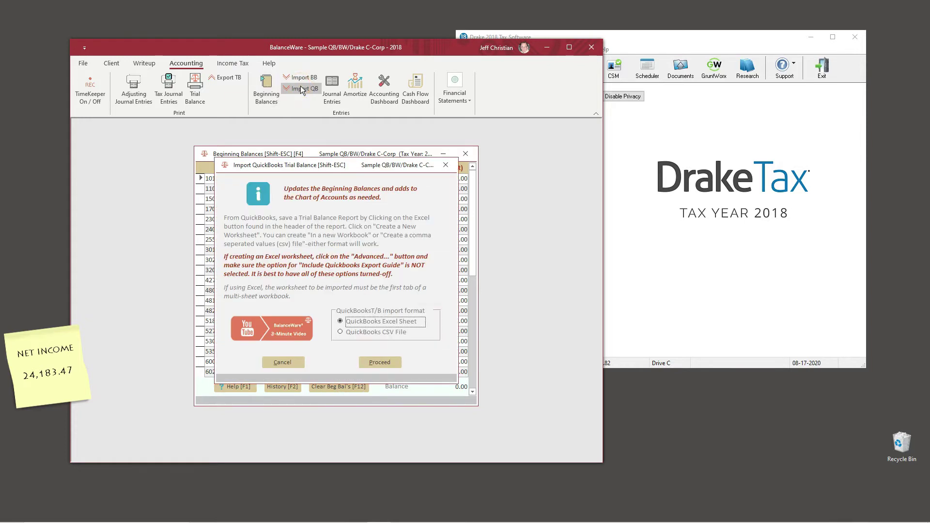
left_click(341, 332)
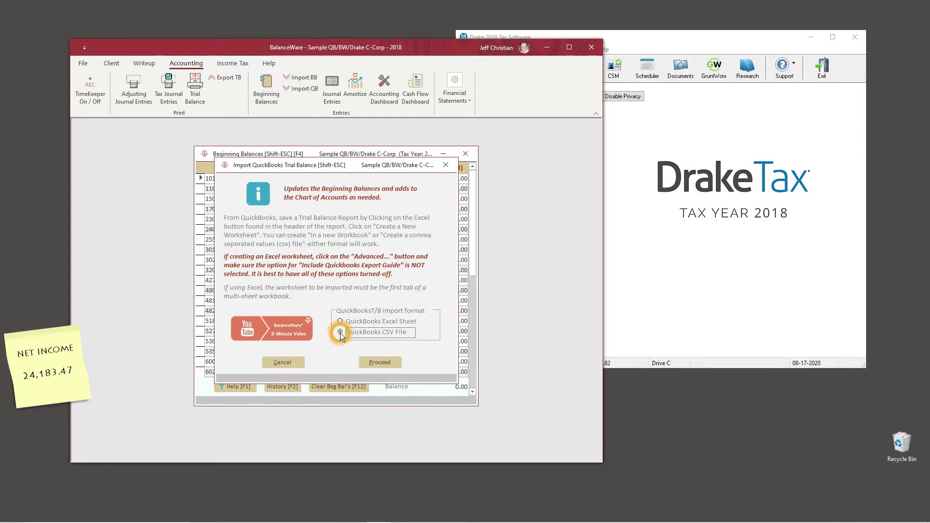
left_click(381, 363)
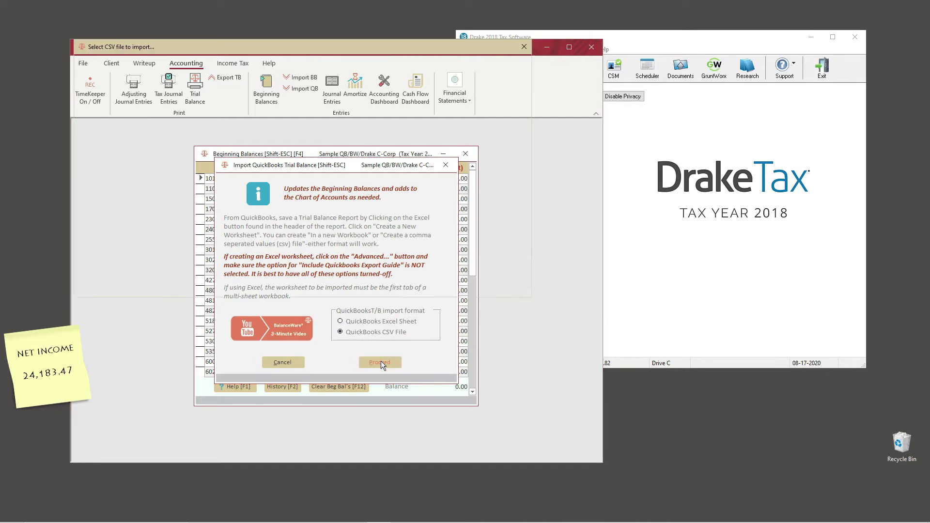
left_click(213, 110)
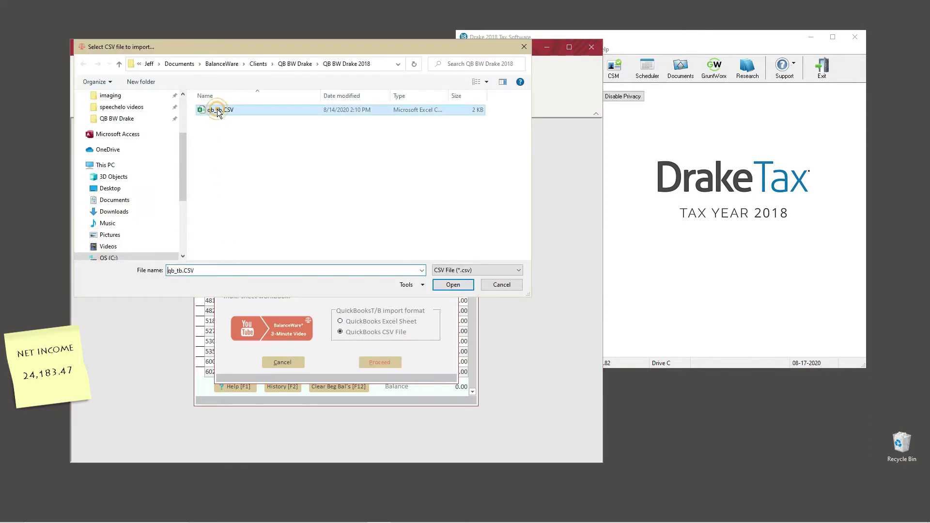
left_click(454, 286)
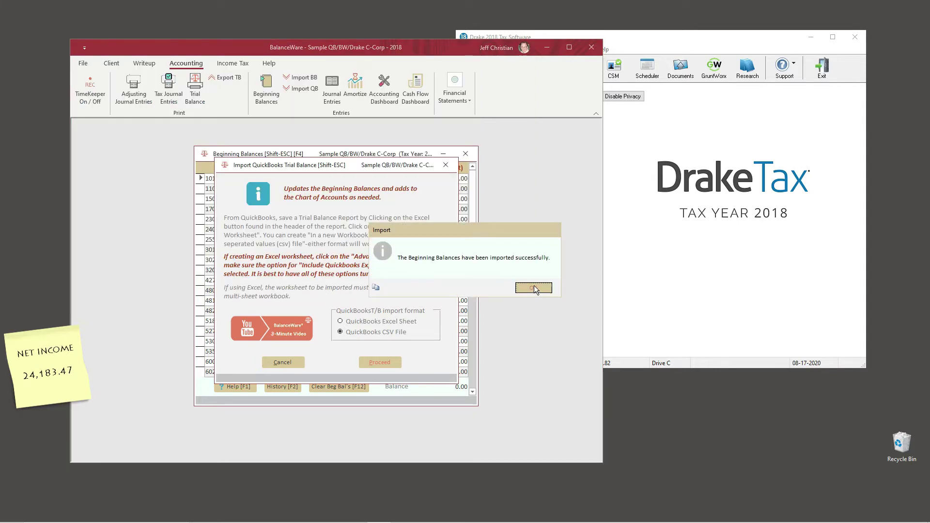
left_click(534, 288)
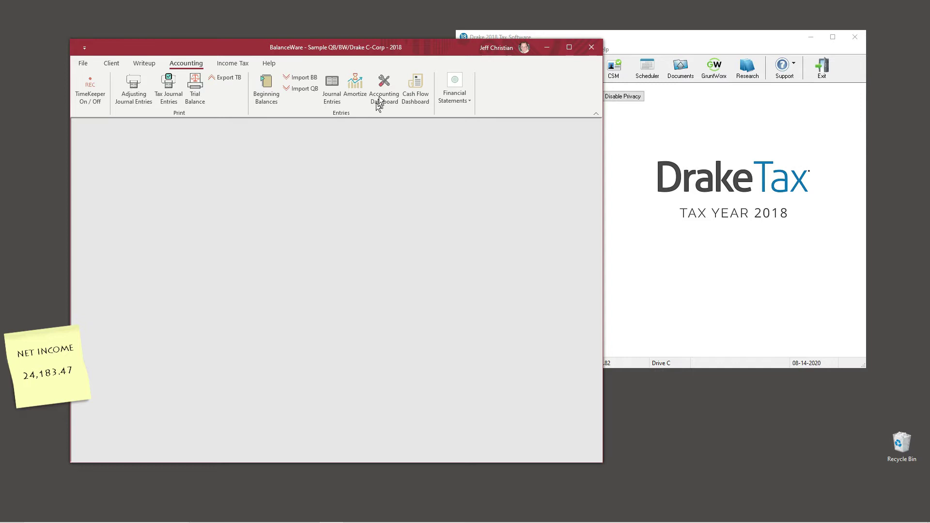
Open BalanceWare's Accounting Dashboard, showing the imported trial balance with 24,183.47 net income
left_click(383, 95)
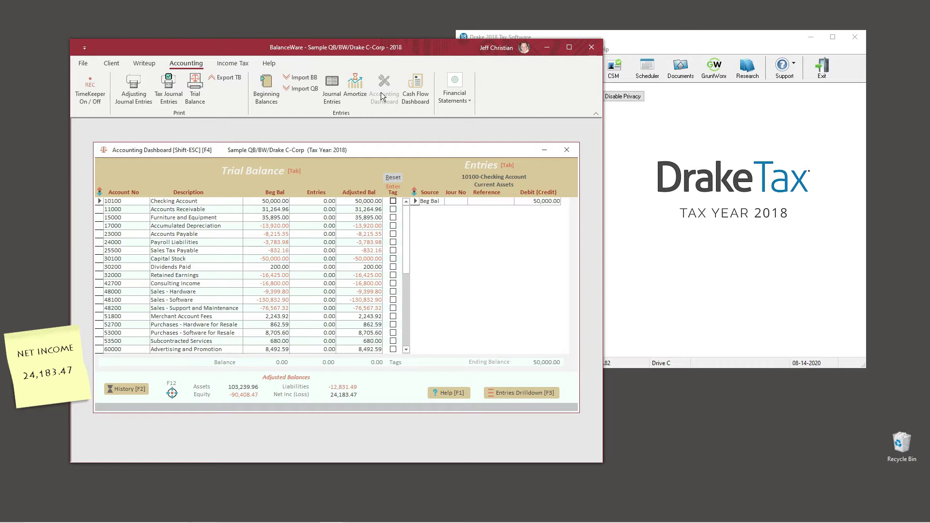
left_click(233, 63)
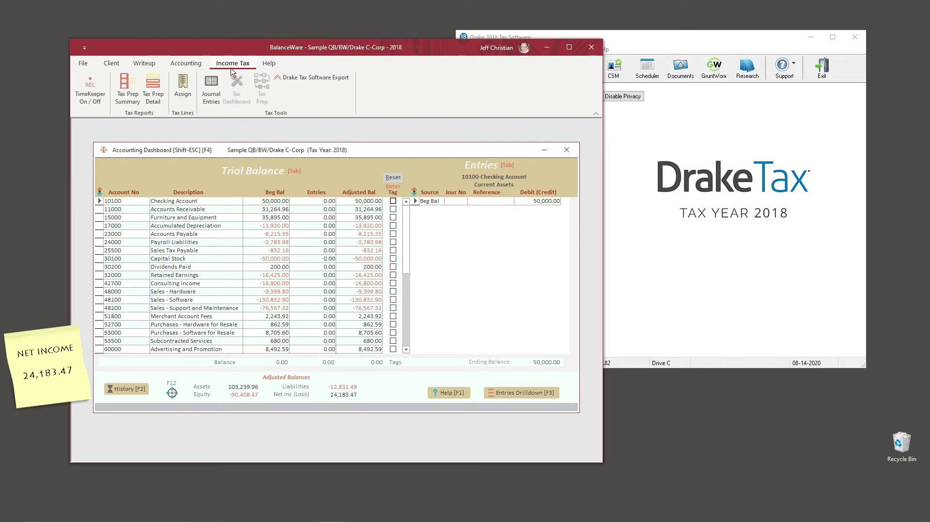
left_click(184, 92)
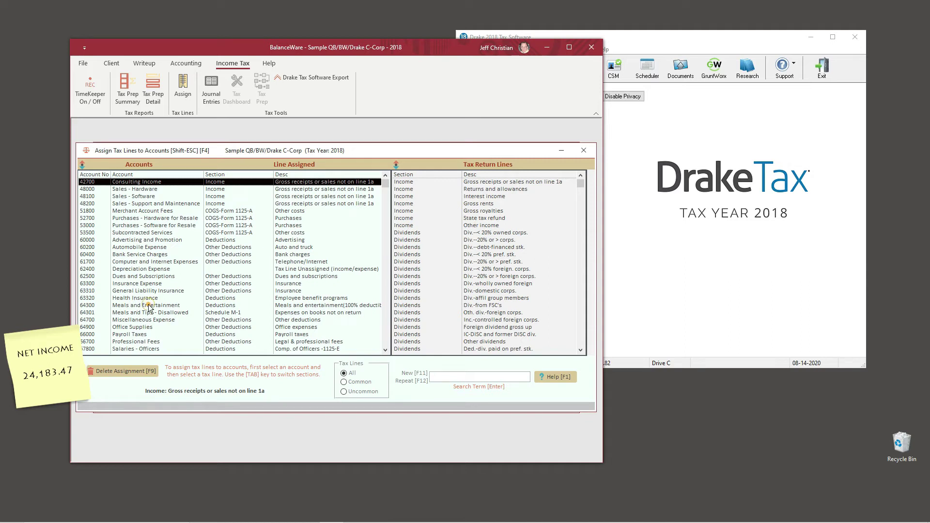
left_click(149, 307)
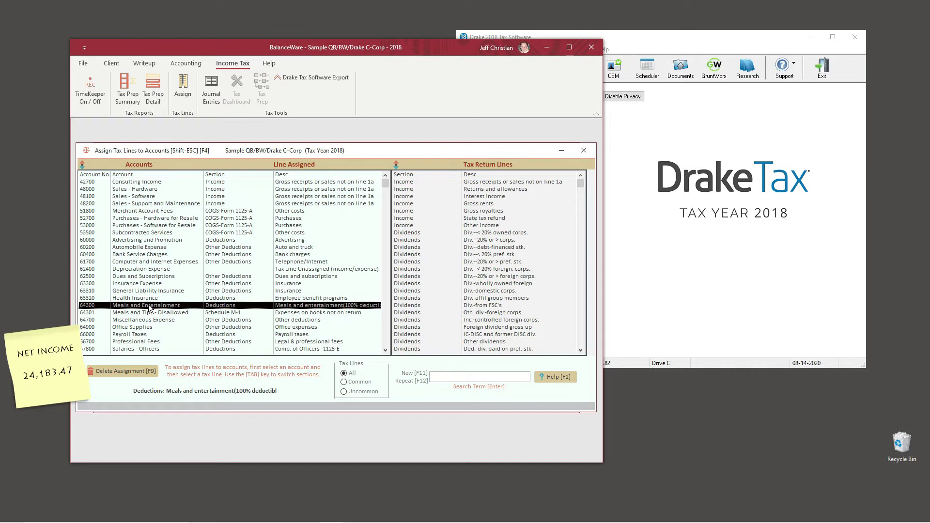
left_click(584, 150)
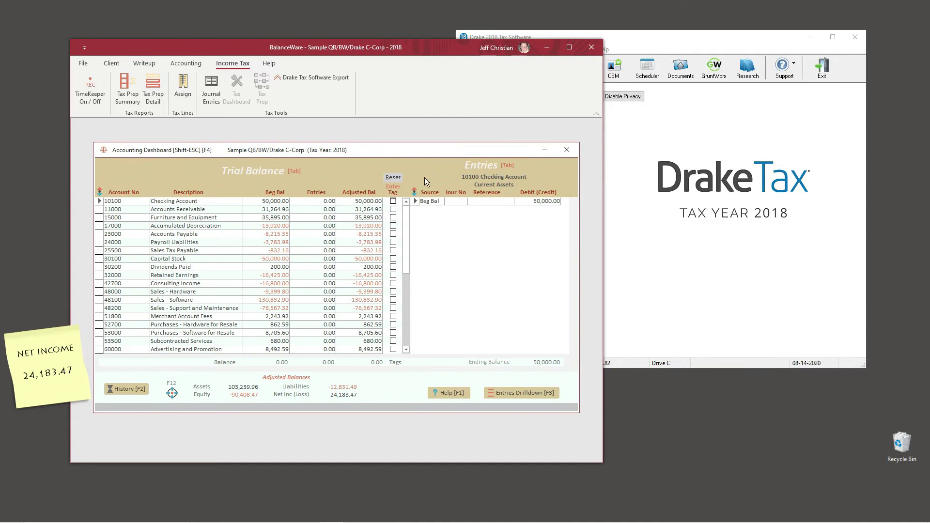
Record income tax adjusting entry 'demo': 64300 Meals and Entertainment -840, 64301 Meals and Tips - Disallowed 840
left_click(207, 90)
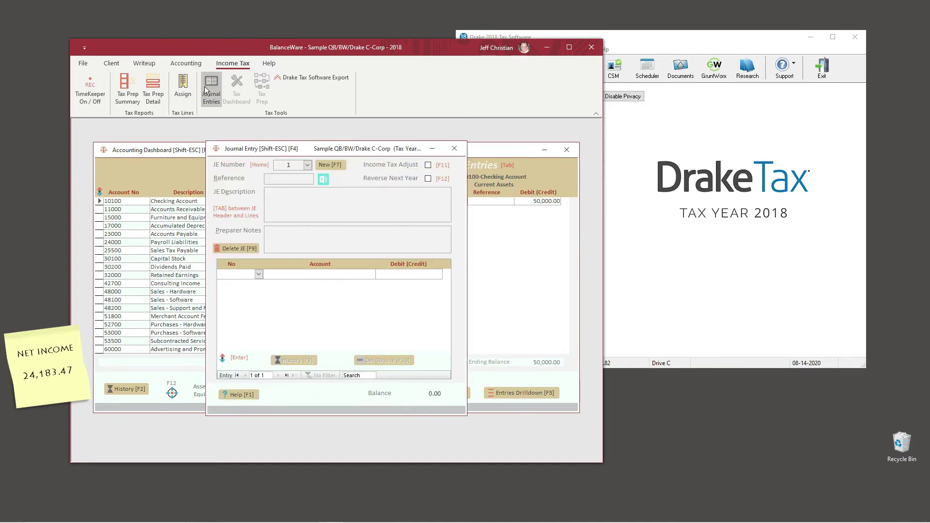
type("demo")
key("Tab")
key("Tab")
key("Tab")
type("me")
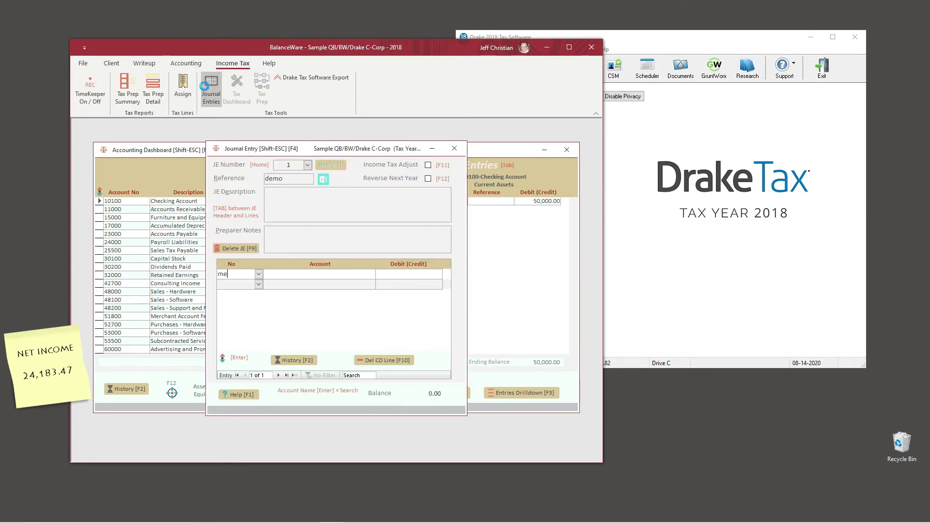
key("Return")
key("Return")
key("Return")
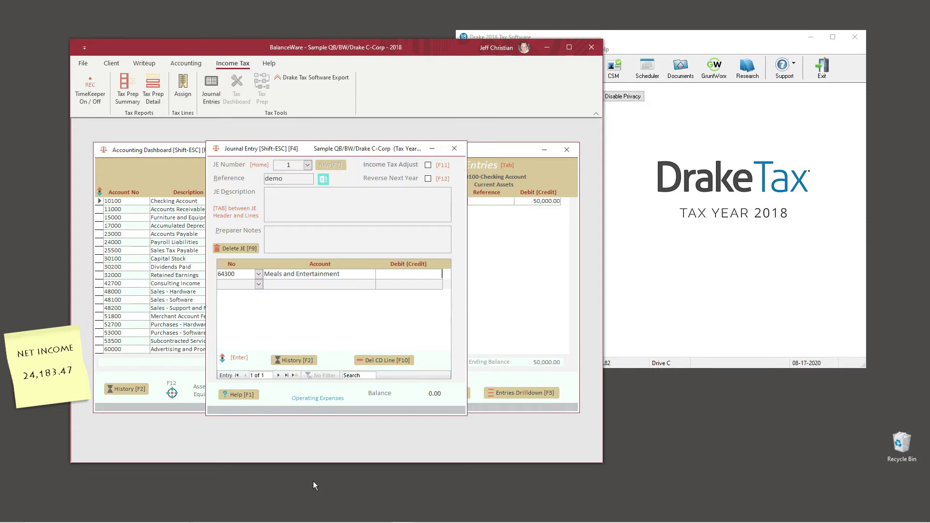
type("-840")
key("Return")
type("64301")
key("Return")
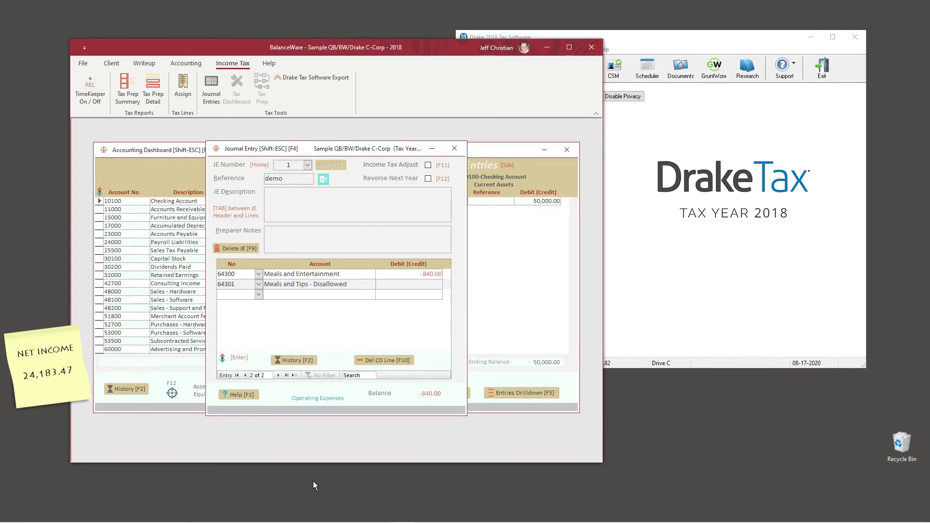
type("840")
key("Return")
left_click(428, 165)
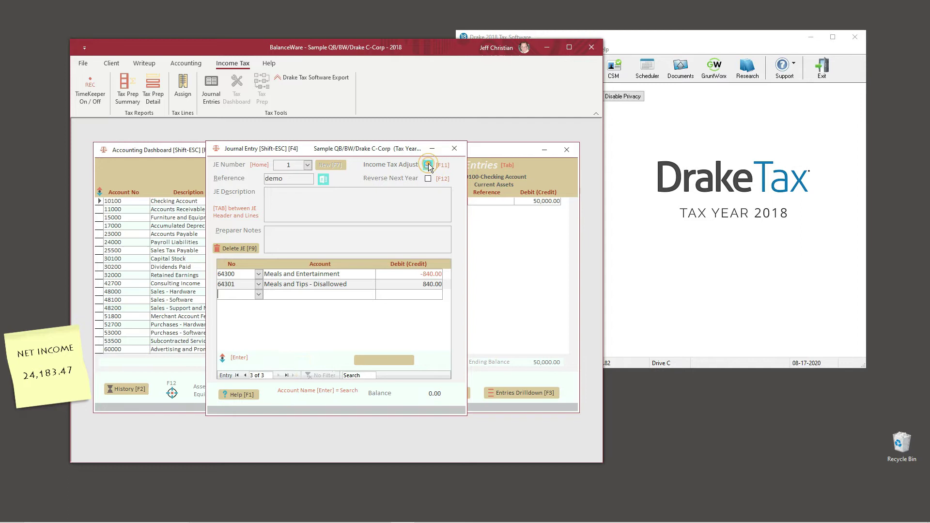
left_click(454, 151)
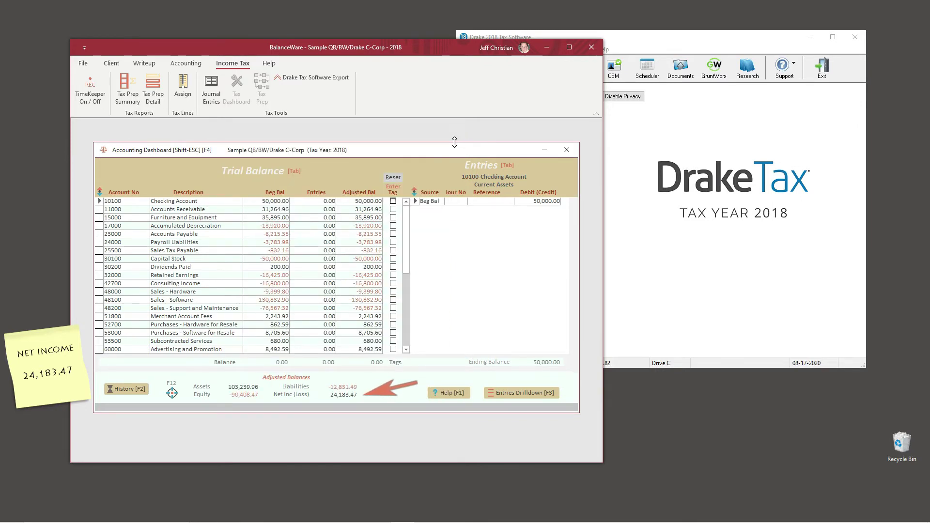
Close the Accounting Dashboard, then review the Income Tax Dashboard's 25,023.47 taxable income and close it
left_click(565, 151)
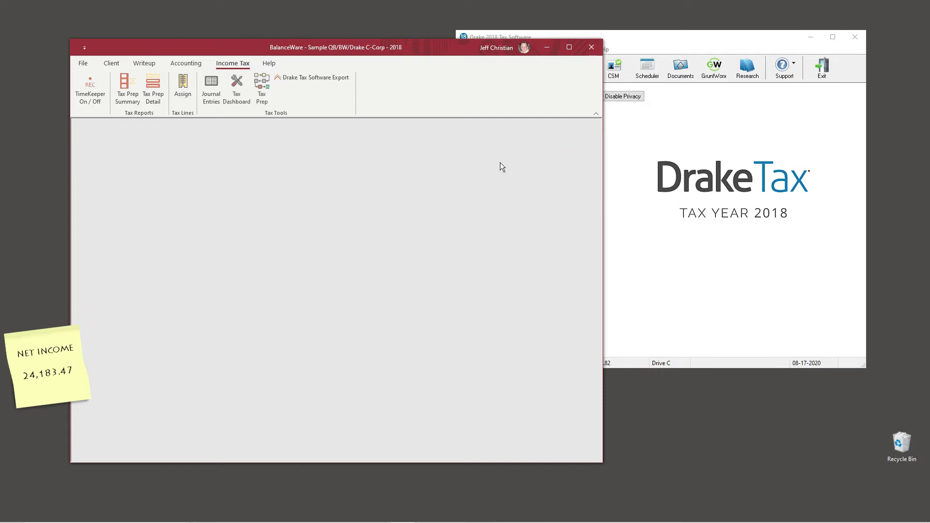
left_click(237, 86)
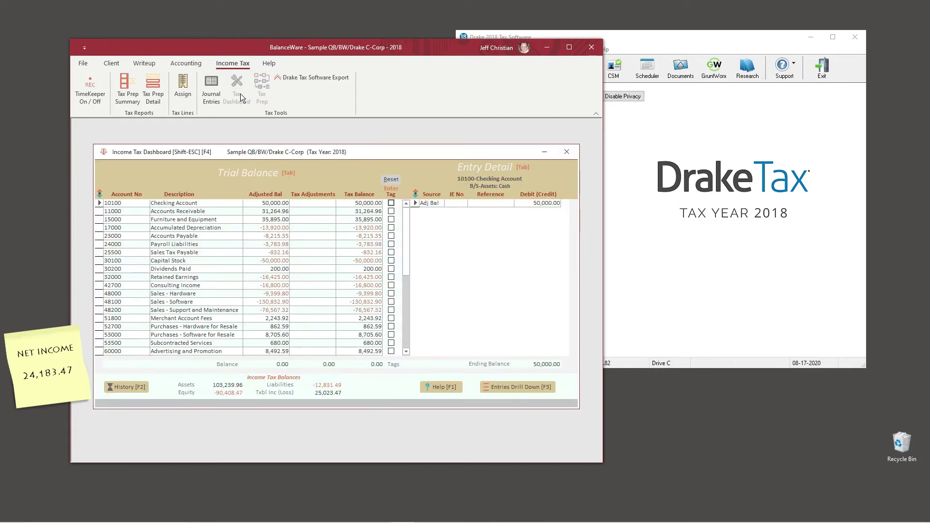
scroll(264, 261, "down", 5)
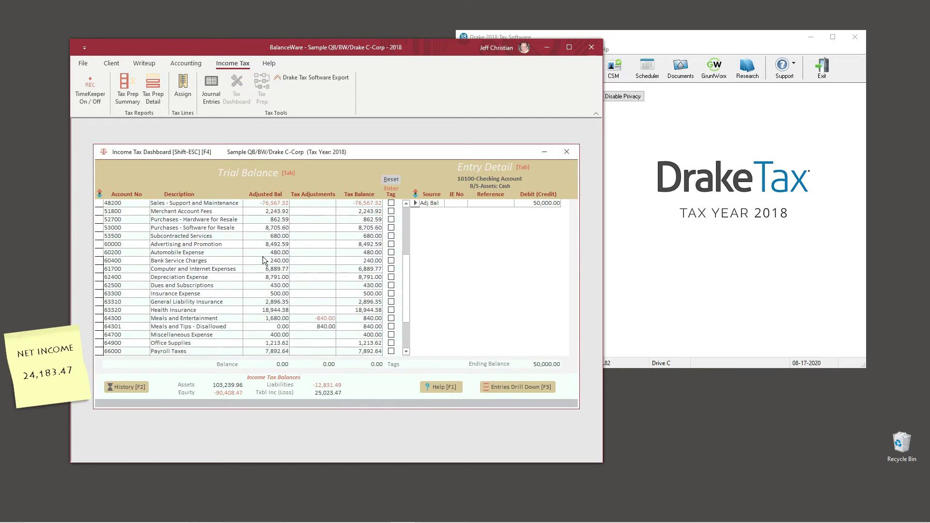
scroll(264, 261, "down", 1)
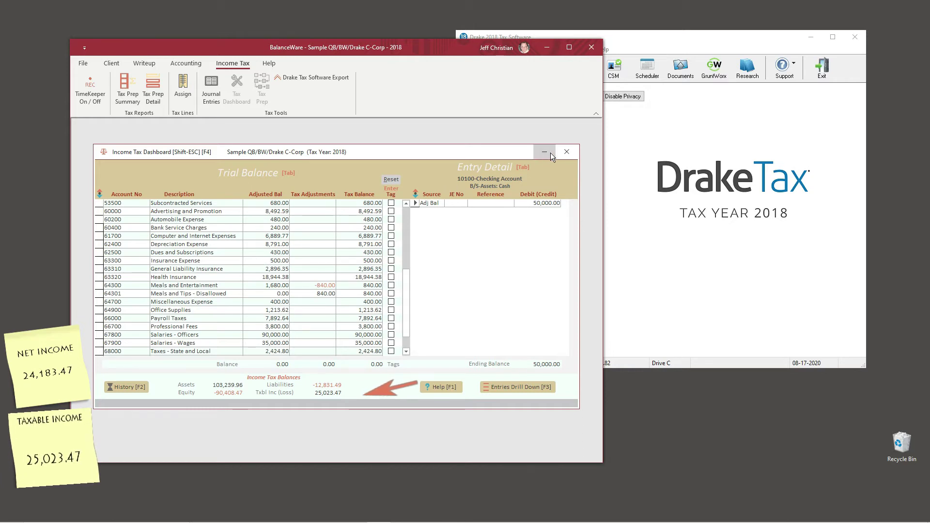
left_click(567, 152)
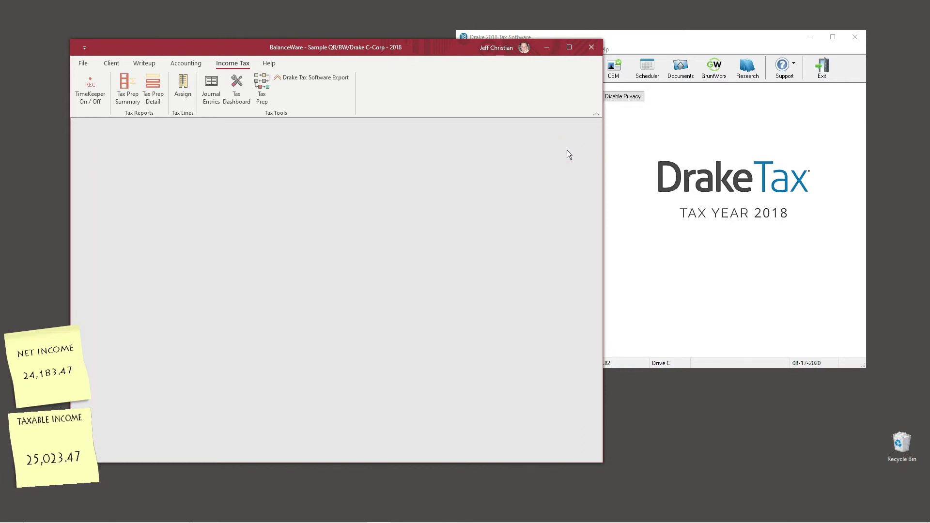
left_click(264, 88)
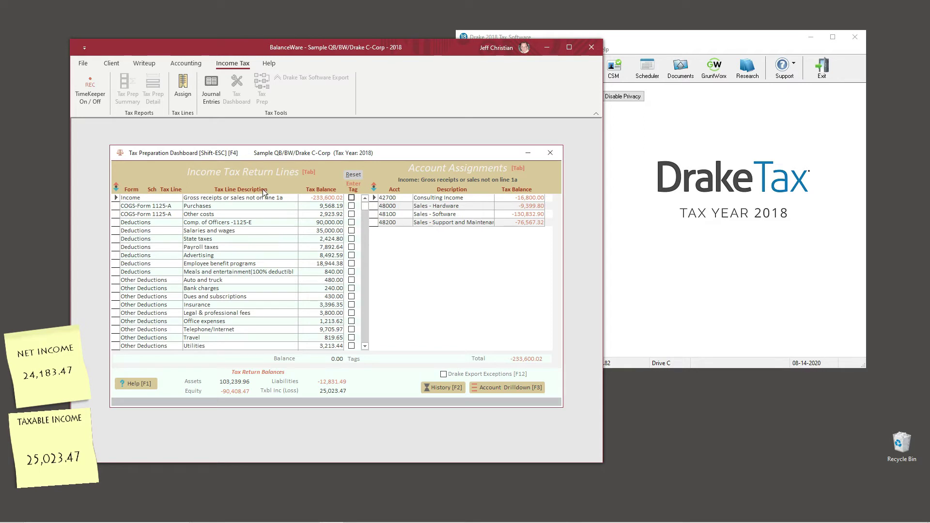
left_click_drag(365, 205, 362, 336)
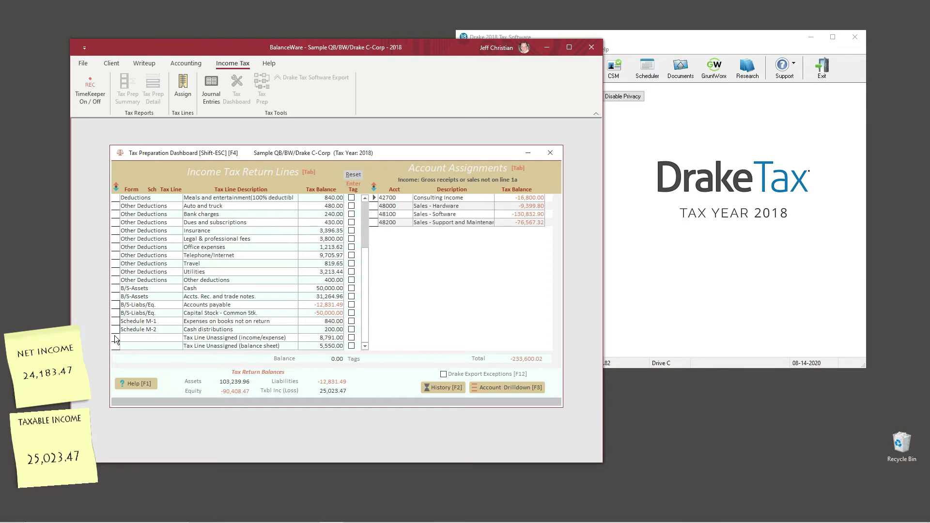
left_click(114, 338)
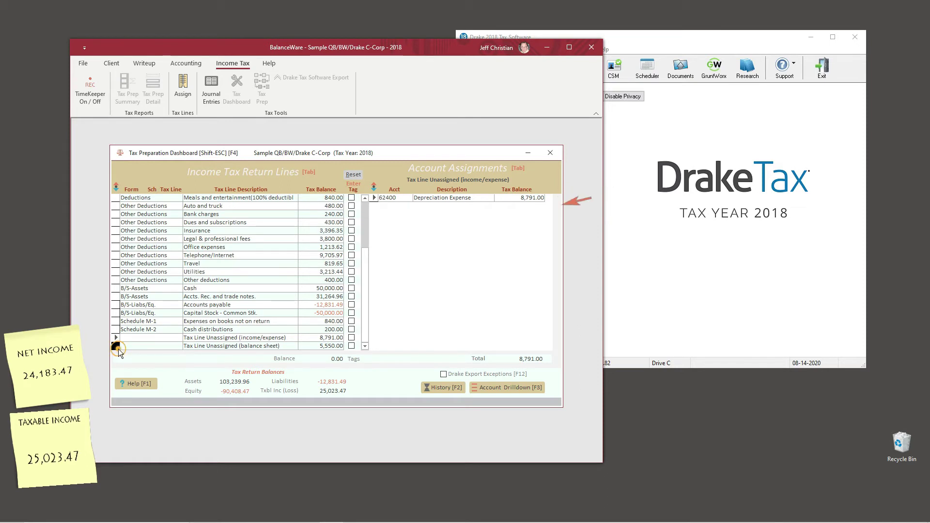
left_click(118, 349)
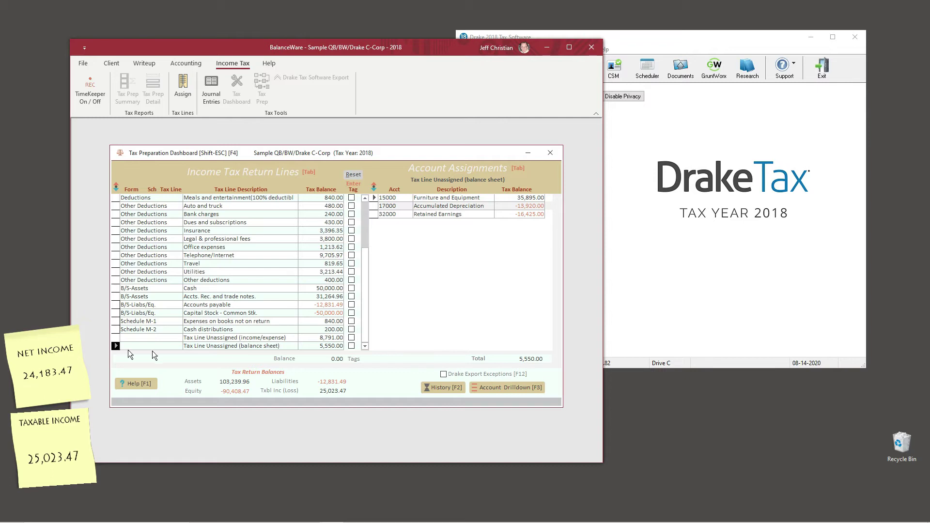
left_click(550, 153)
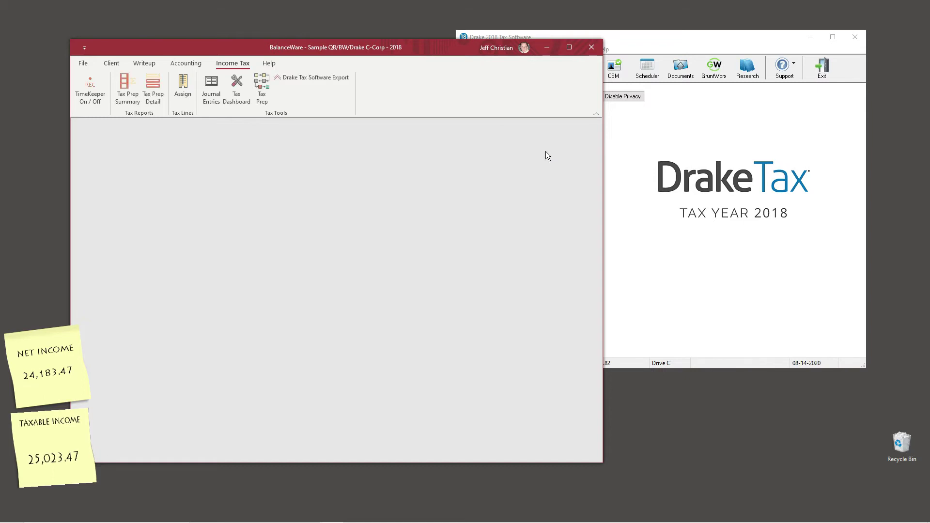
Save the Drake Tax export as DrakeExport.txt and acknowledge the success message
left_click(313, 79)
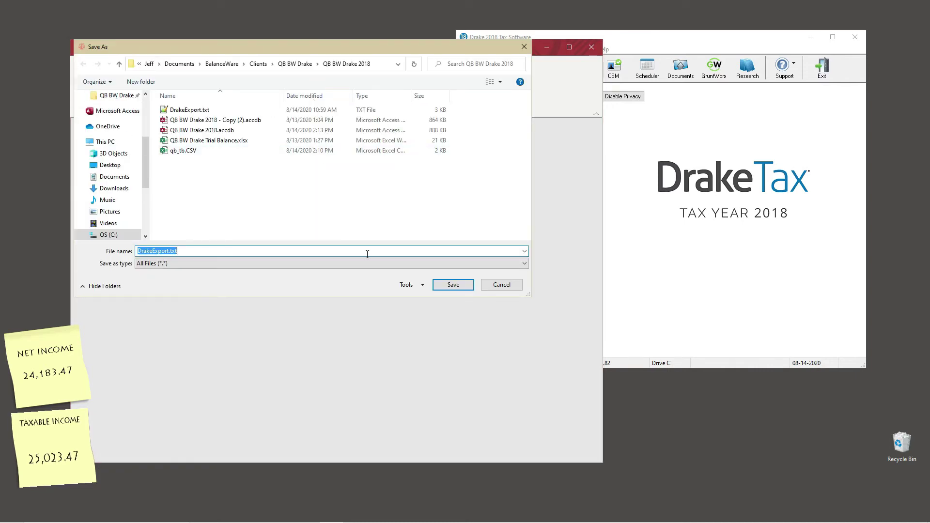
left_click(451, 286)
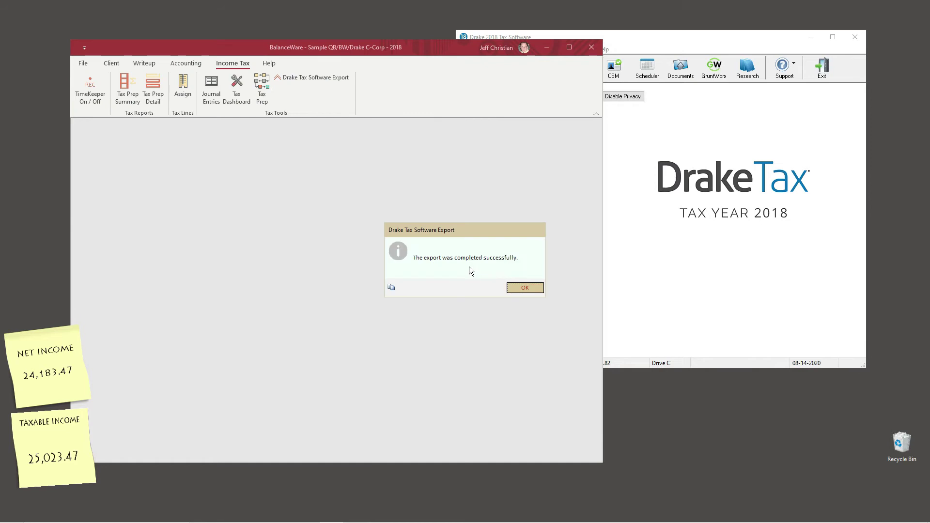
left_click(512, 288)
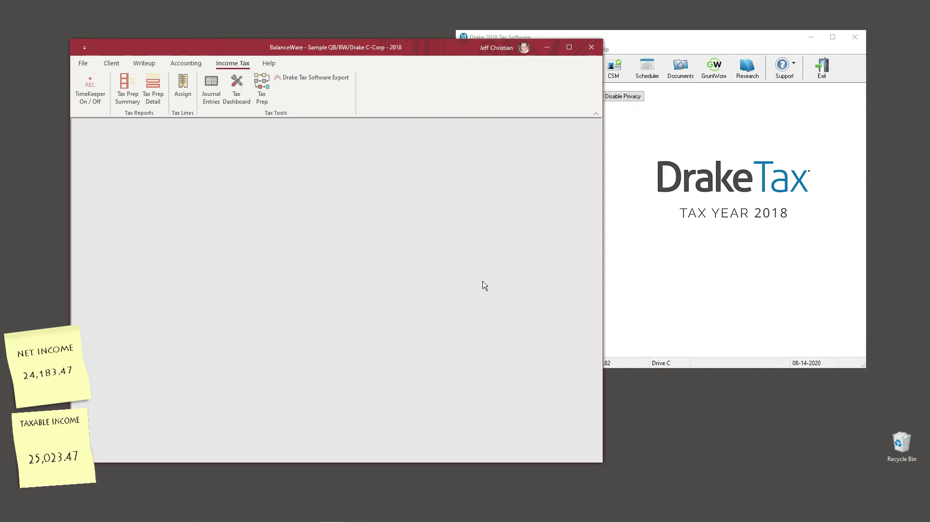
In Drake, start the File Maintenance Import Data wizard using the QuickBooks option
left_click(697, 42)
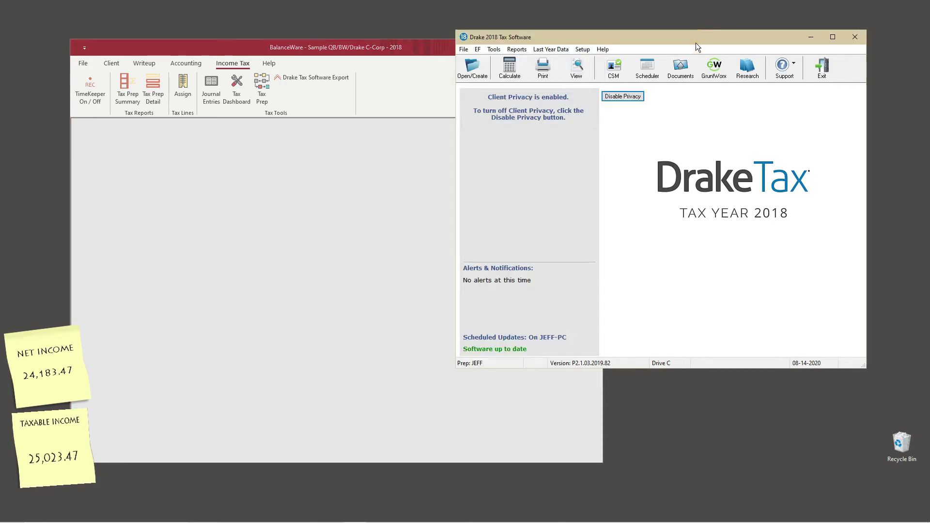
left_click(497, 51)
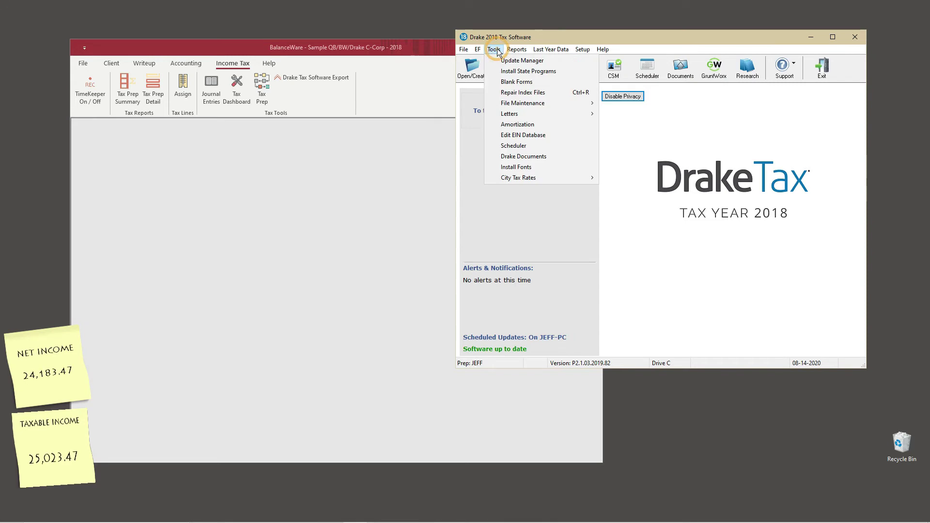
mouse_move(524, 104)
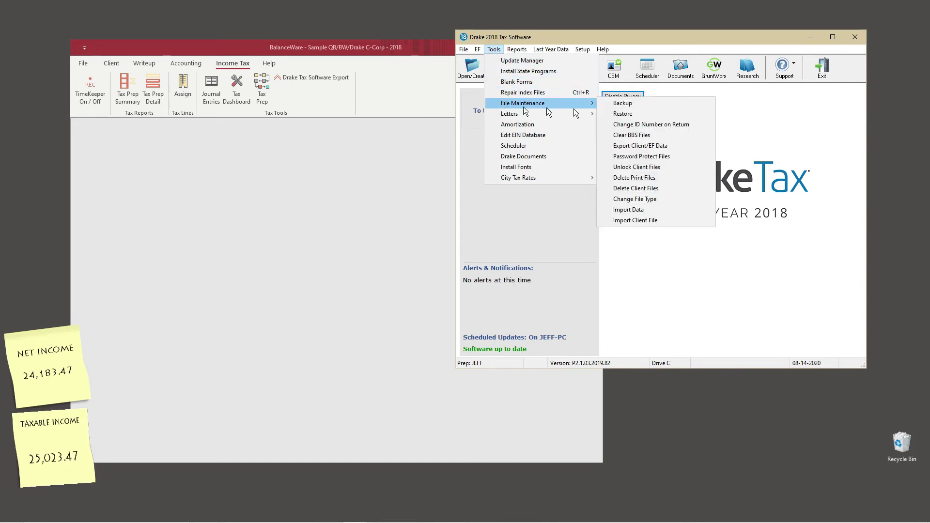
left_click(630, 208)
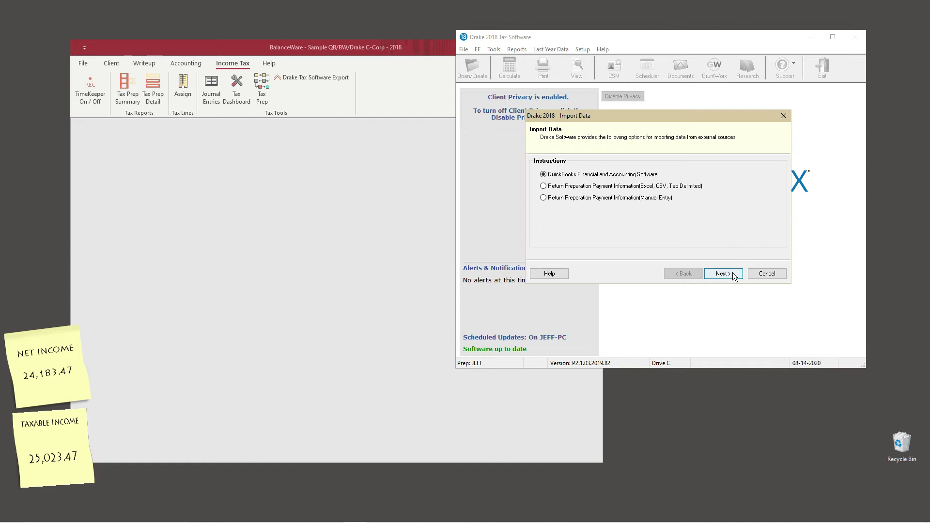
left_click(733, 272)
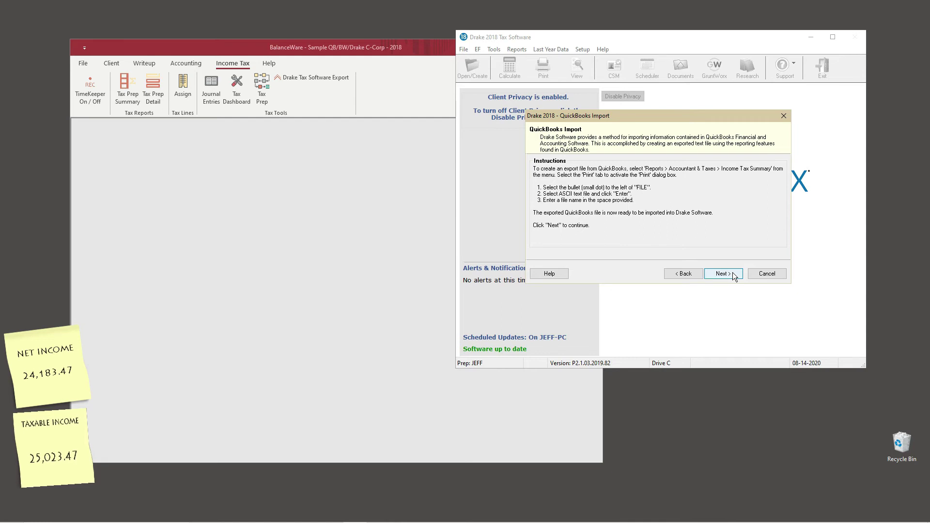
left_click(732, 272)
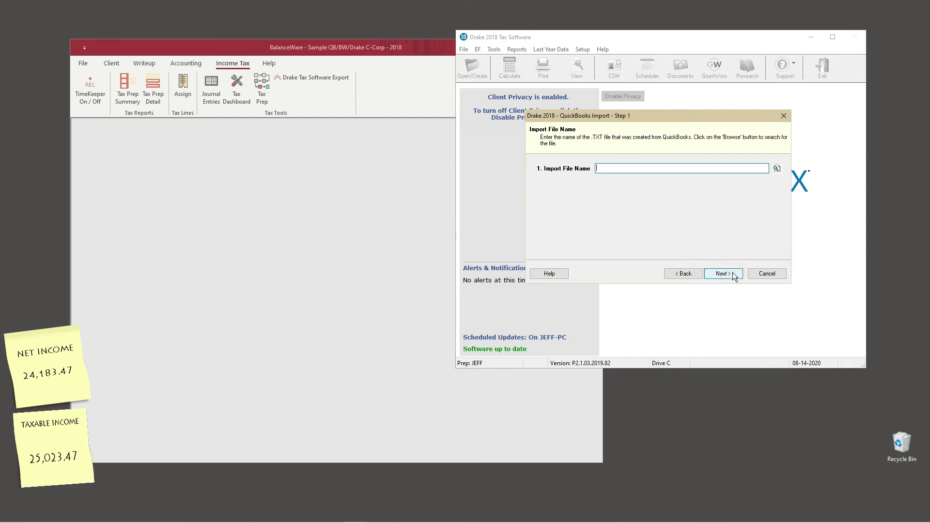
Pick the export file from the QB BW Drake 2018 folder, enter the client ID, import as Corporation (1120)
left_click(777, 168)
left_click(512, 212)
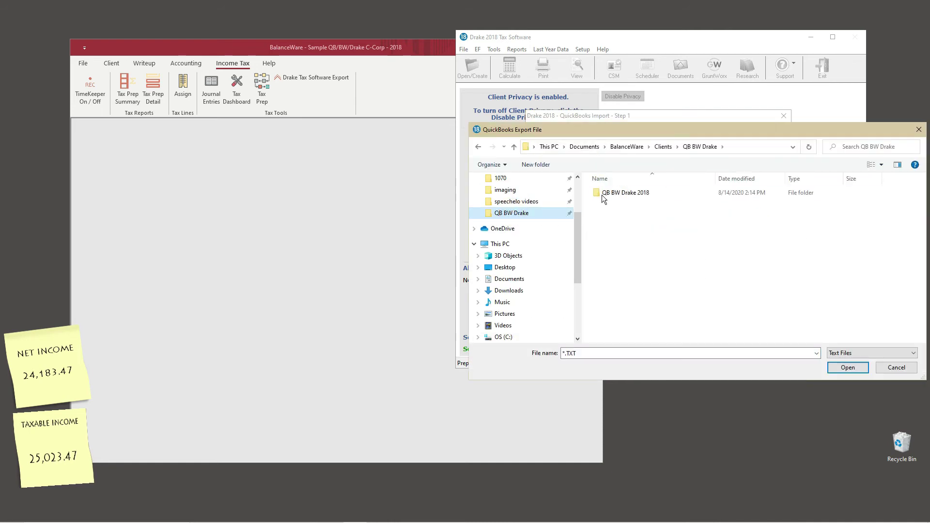
double_click(603, 195)
double_click(602, 194)
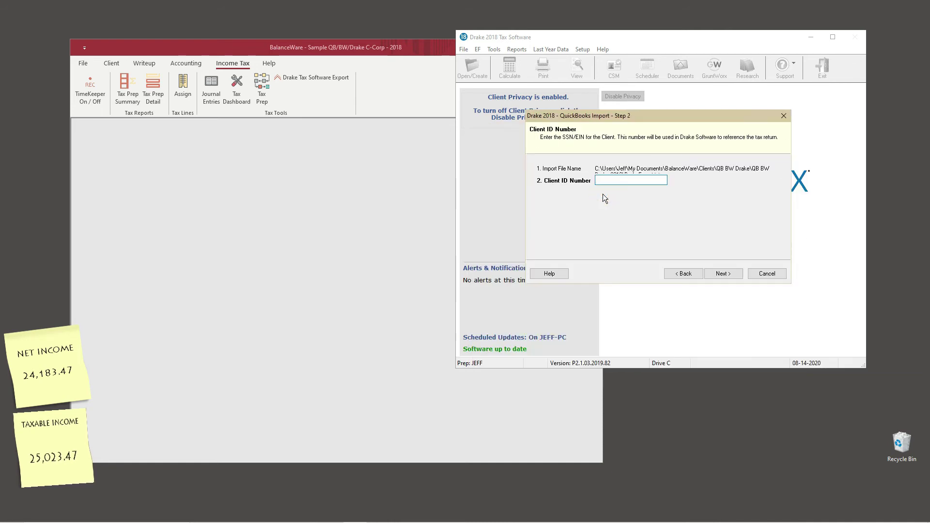
type("999999990")
left_click(723, 274)
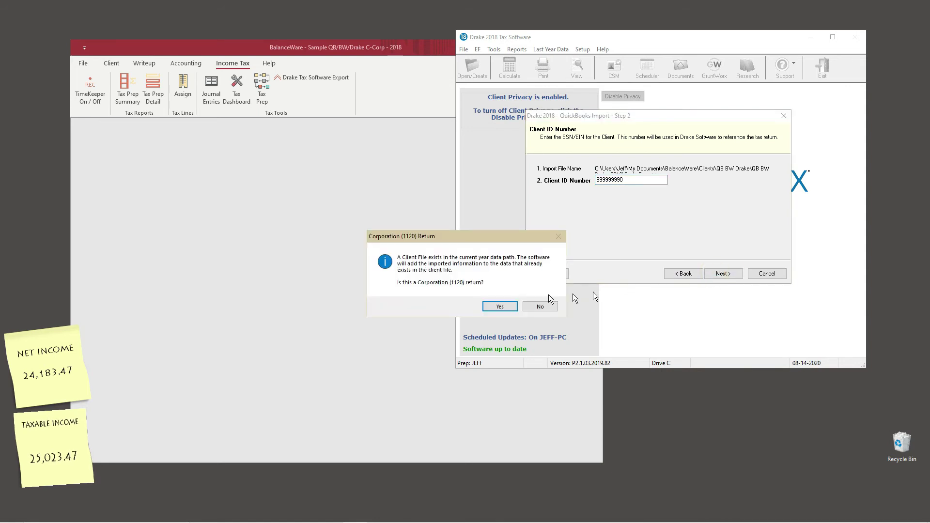
left_click(500, 306)
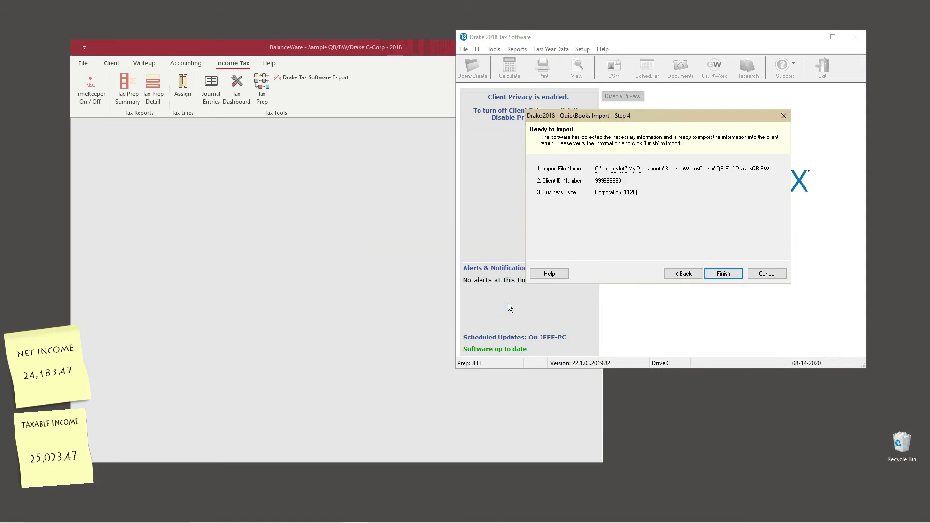
left_click(737, 272)
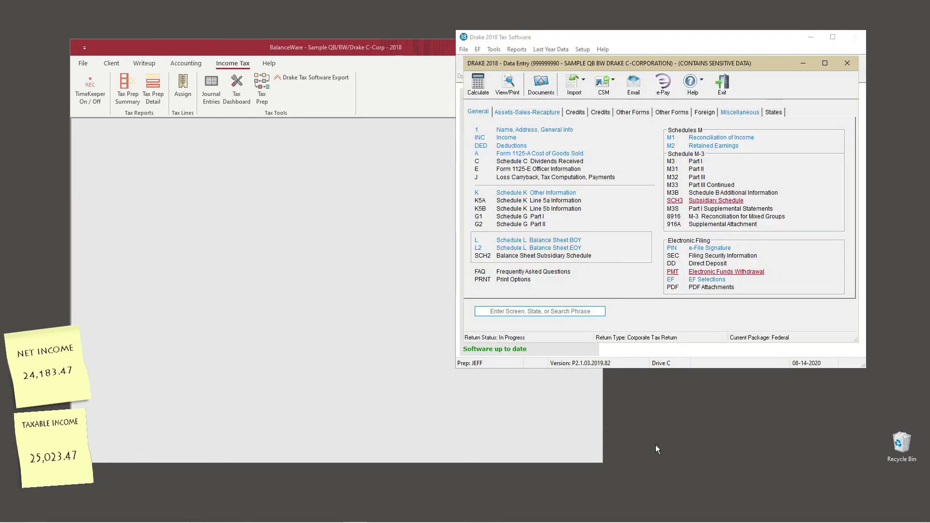
Calculate the return, show Form 1120 page one, and tick the 25,023 taxable income as verified
left_click(507, 83)
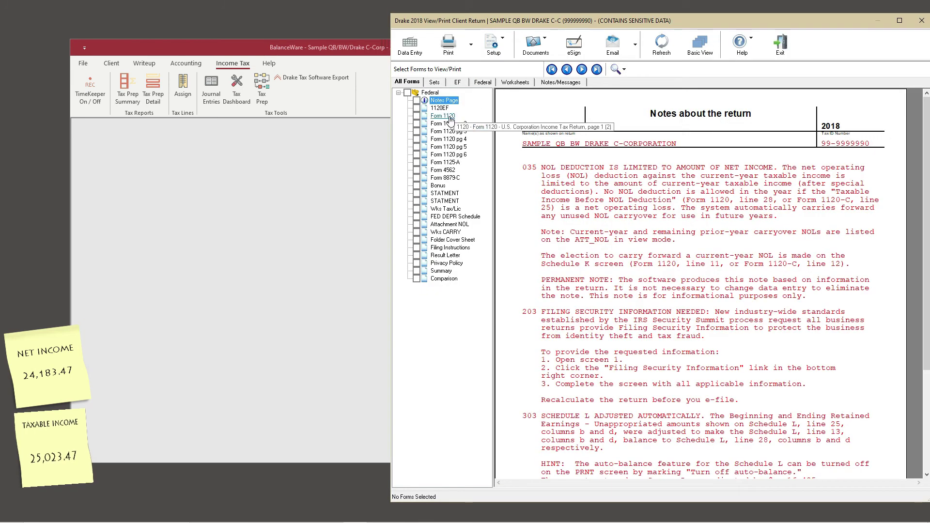
left_click(450, 118)
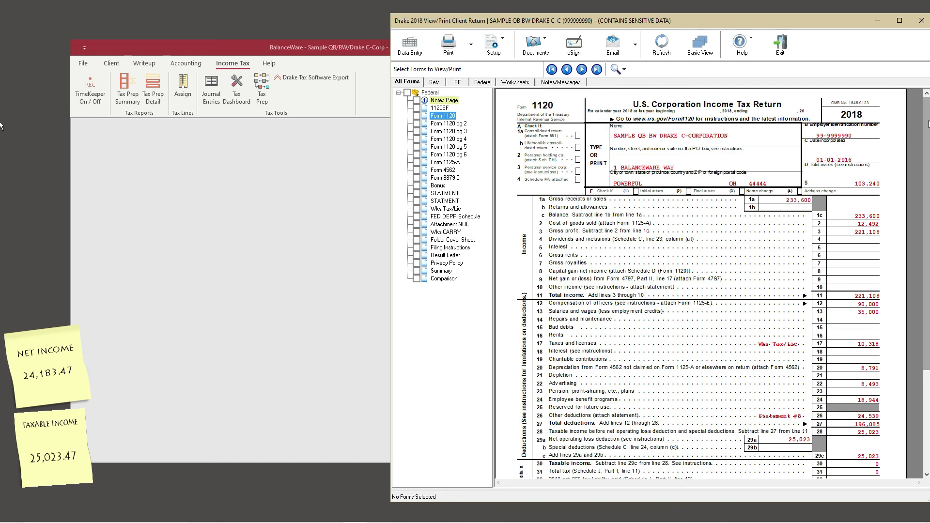
left_click_drag(925, 121, 926, 179)
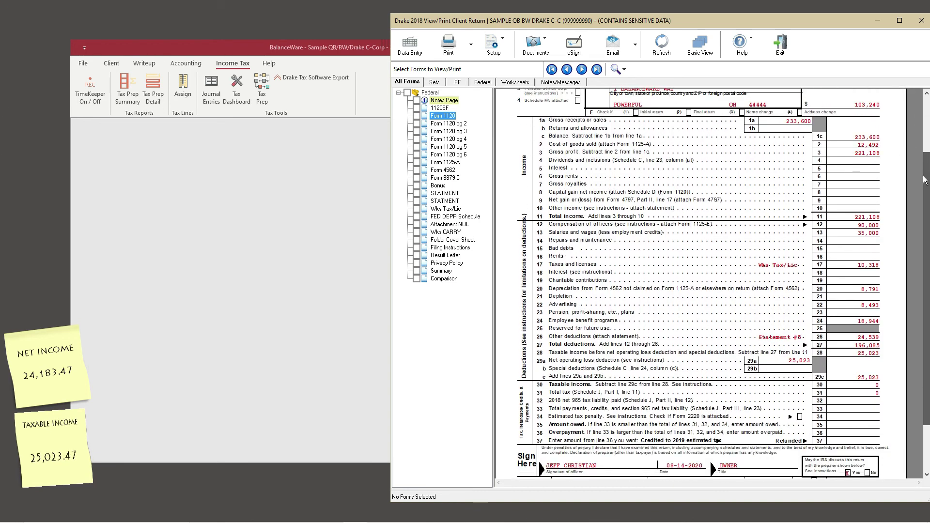
left_click(882, 353)
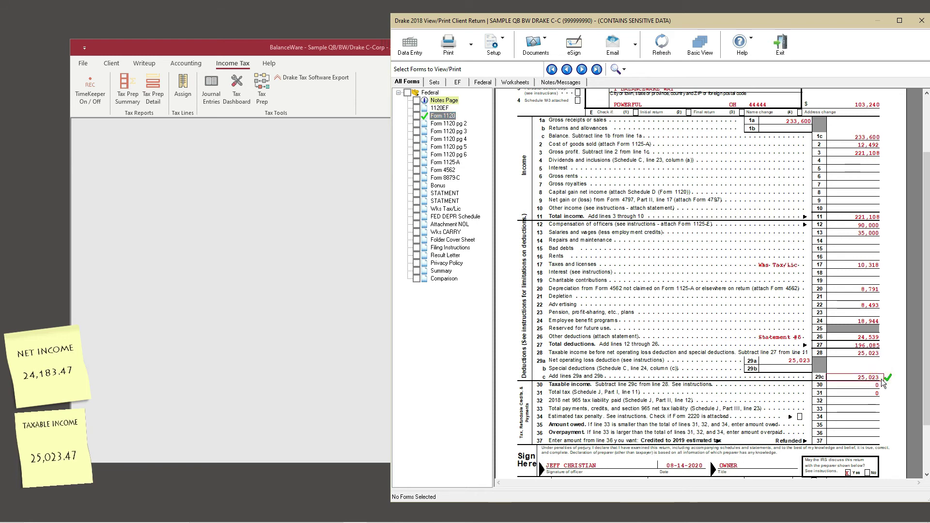
Show Form 1120 page 6 and tick Schedule M-2 line 8's 40,409 year-end retained earnings
left_click(449, 155)
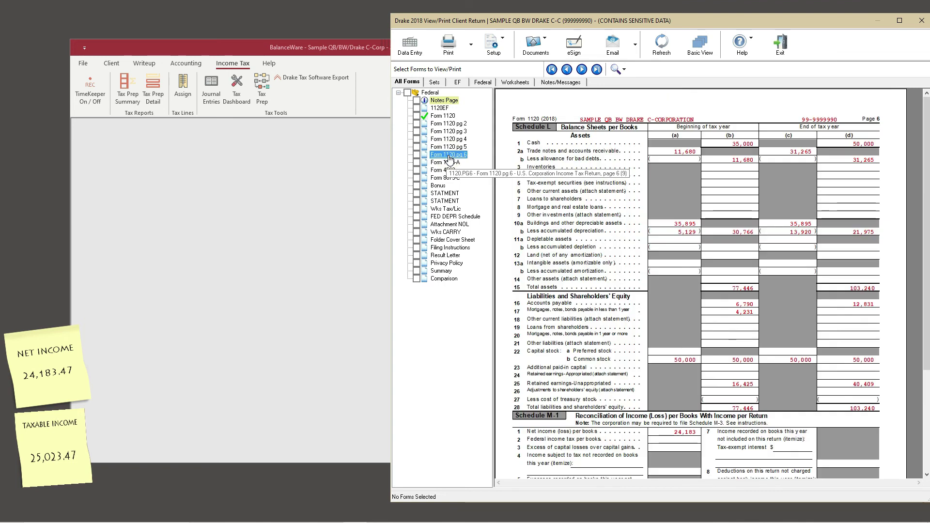
left_click_drag(927, 163, 921, 264)
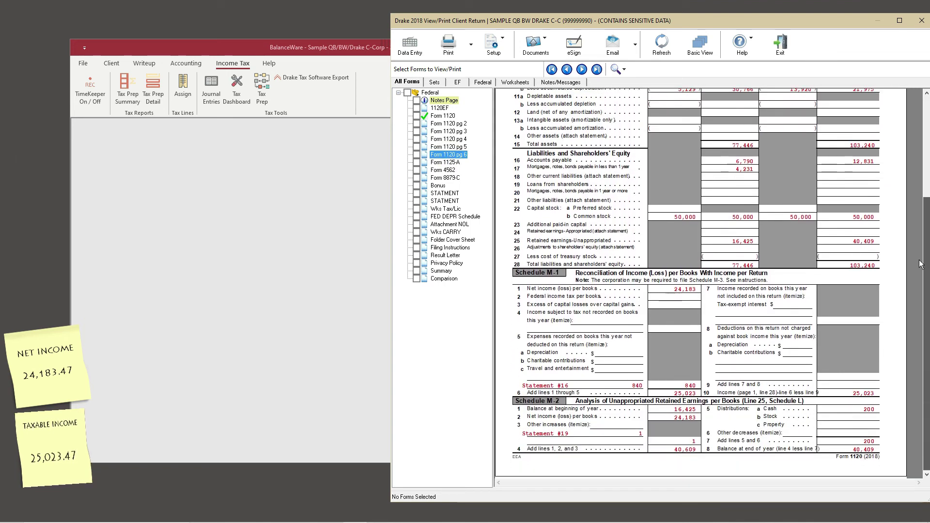
left_click(883, 451)
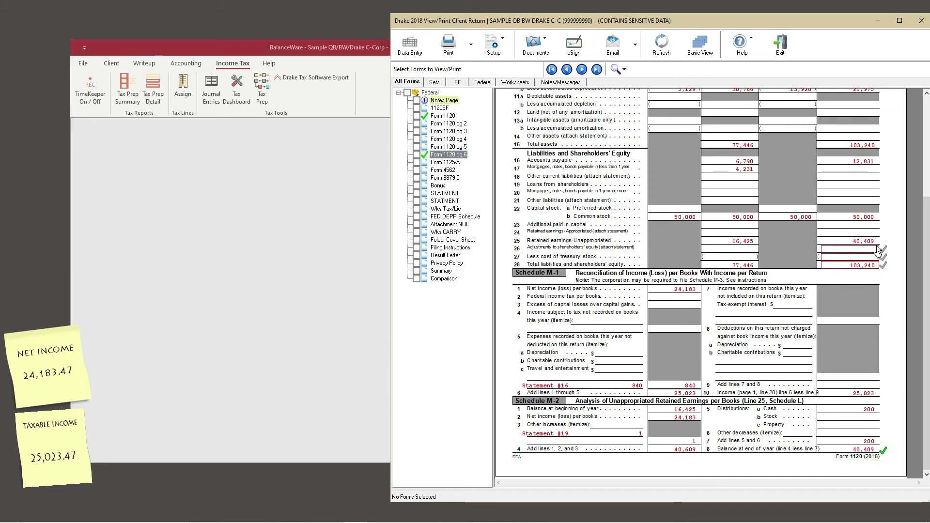